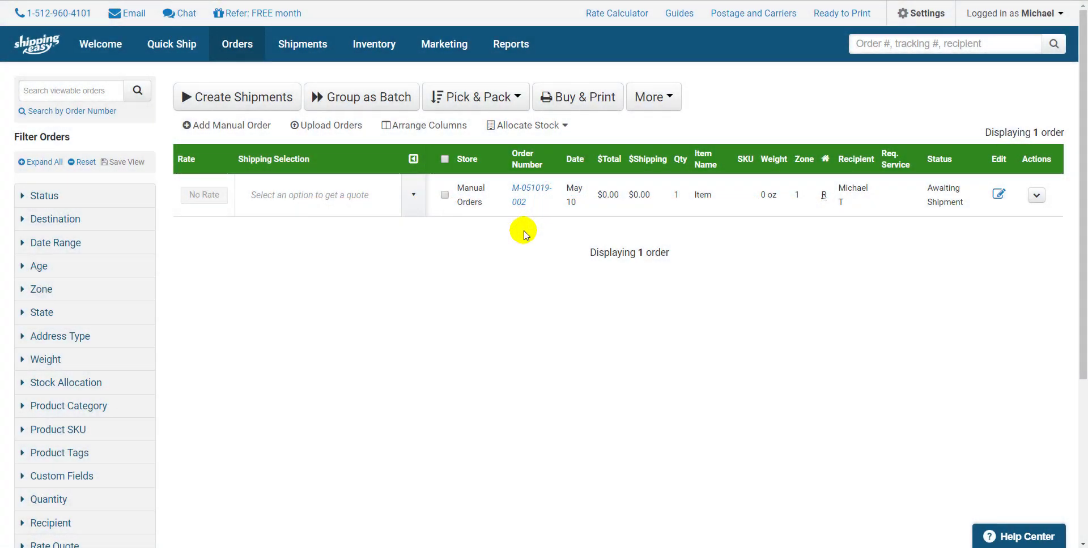
Go to Settings > Packing Slips and start a new packing slip template.
left_click(921, 13)
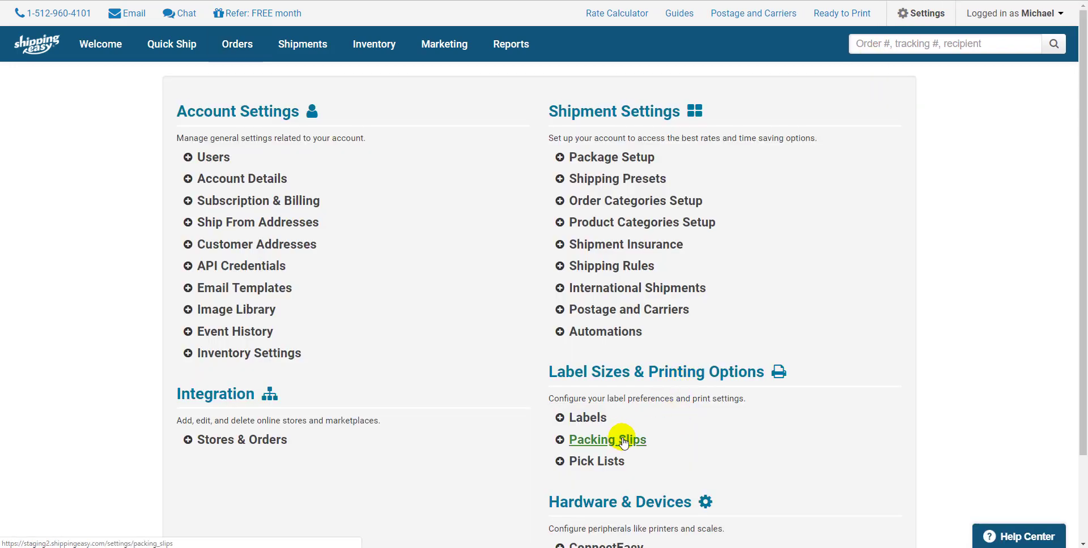
left_click(624, 442)
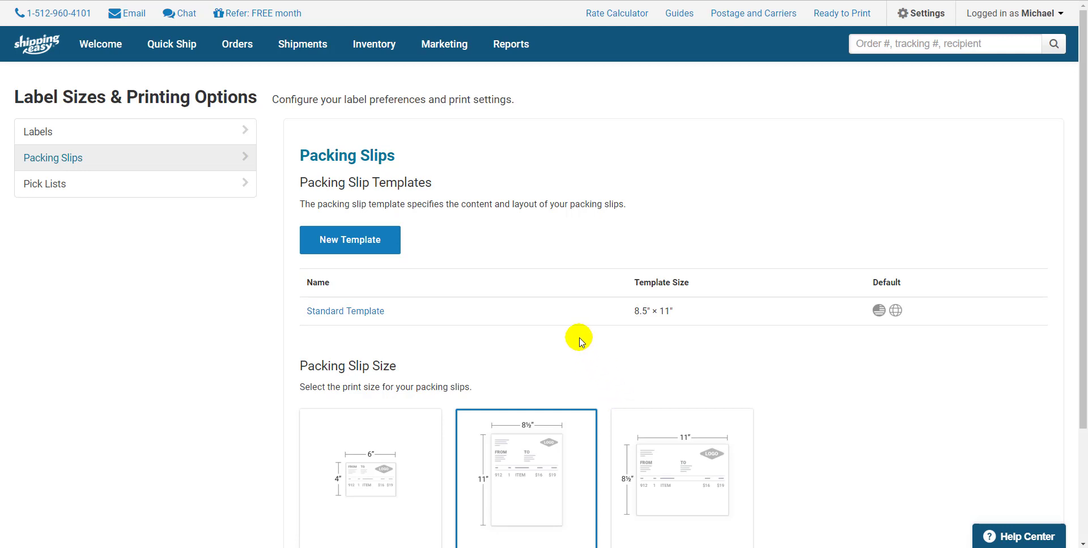
scroll(577, 337, "down", 1)
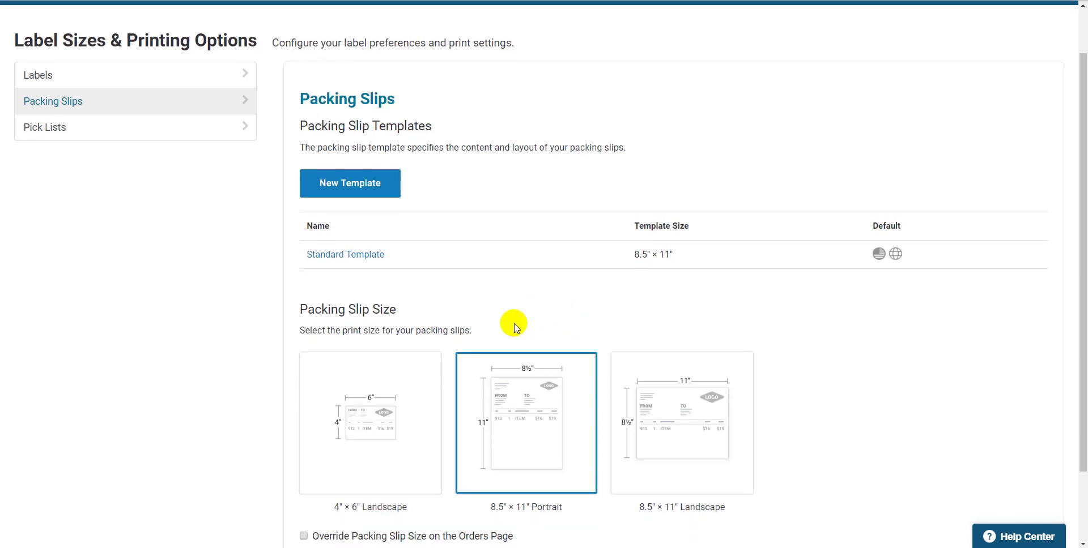
left_click(388, 193)
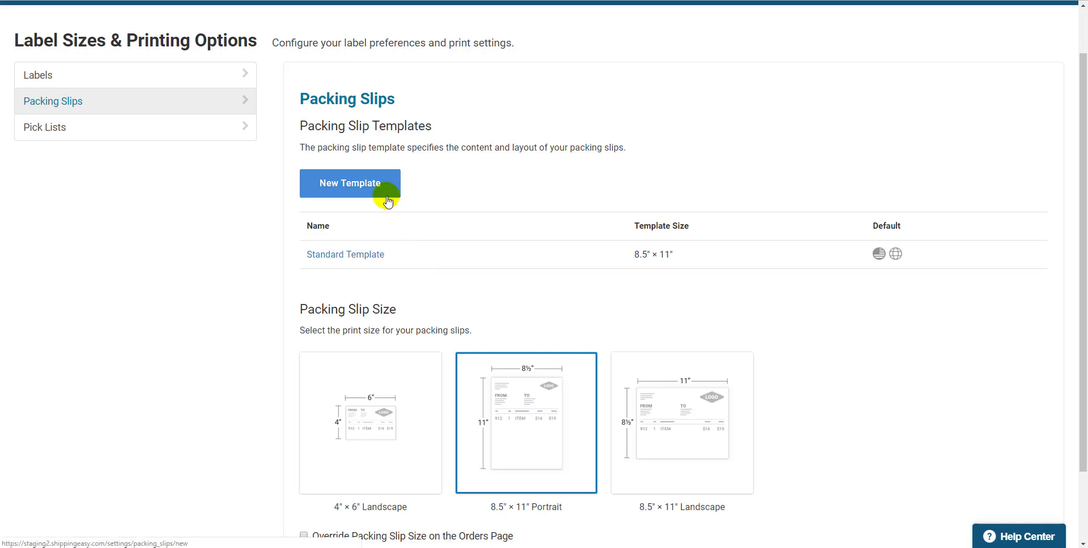
Expand the 4″ × 6″ and 8.5″ × 11″ Combo Slip prebuilt template groups.
scroll(512, 221, "down", 3)
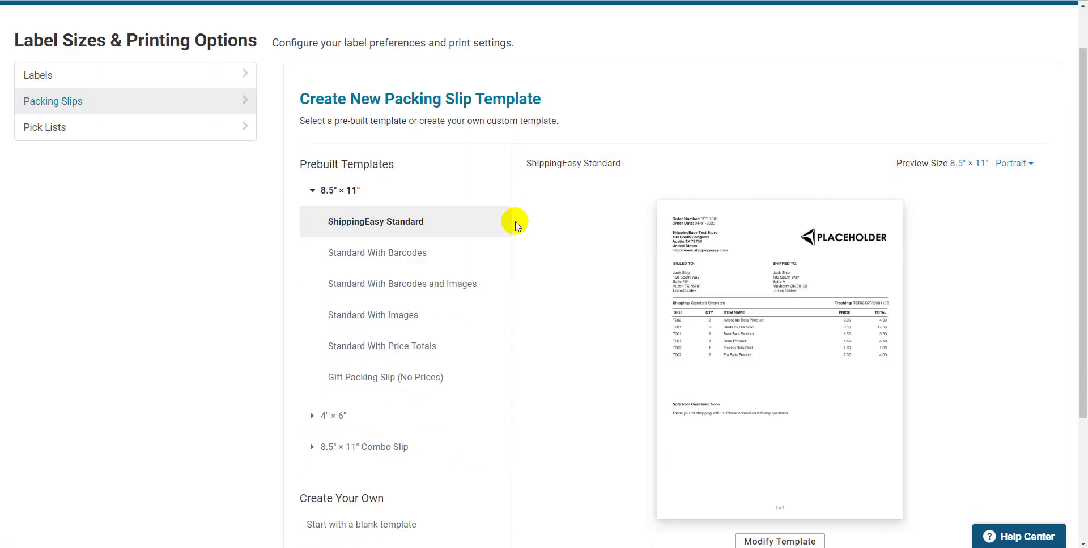
scroll(516, 222, "up", 1)
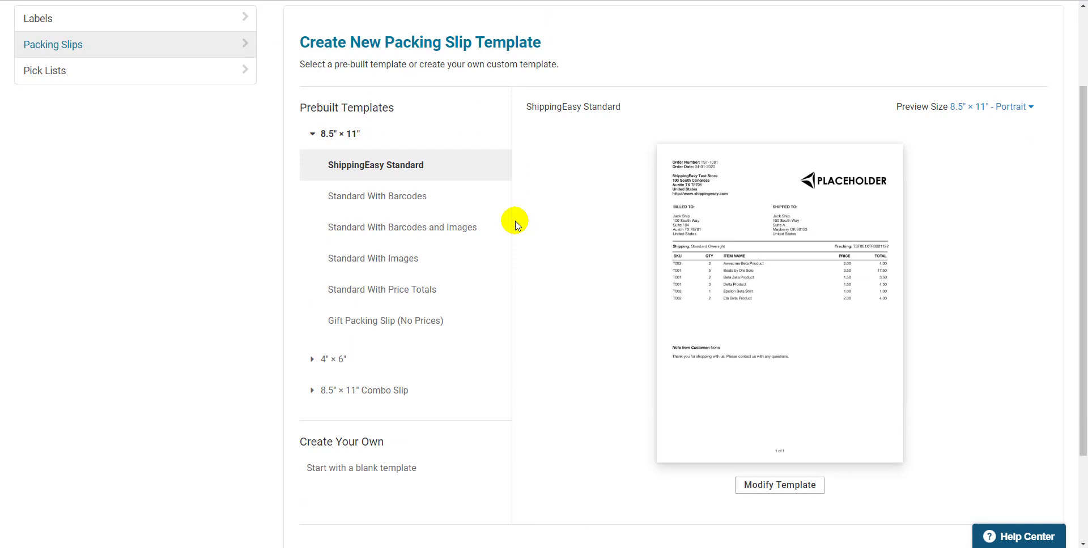
left_click(325, 369)
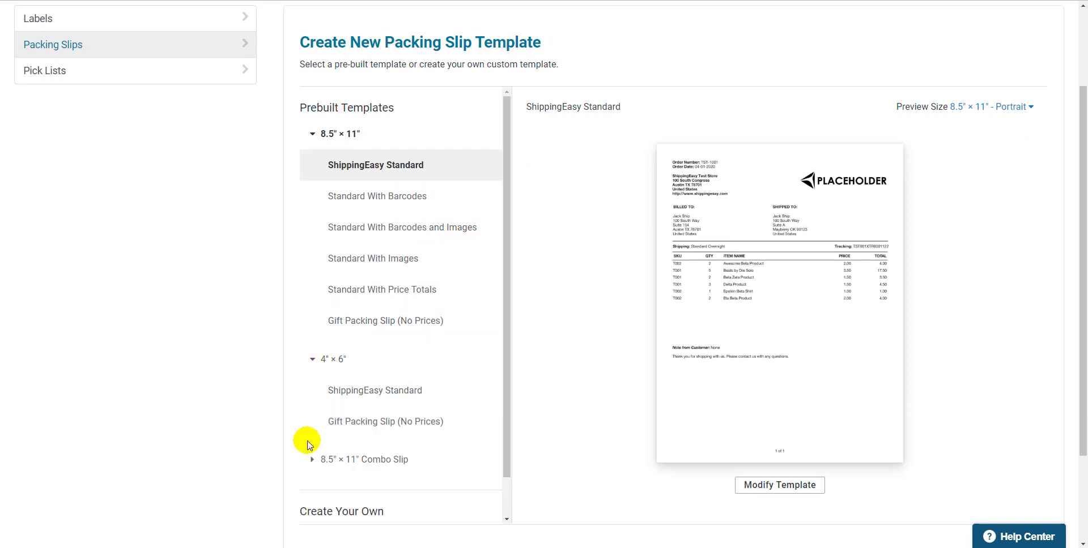
left_click(308, 468)
scroll(309, 439, "down", 1)
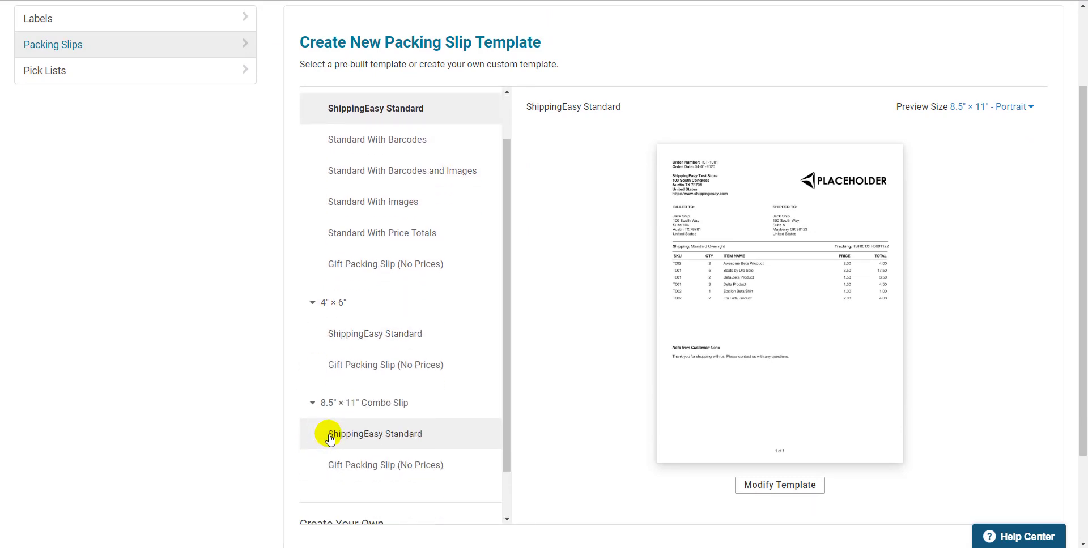
scroll(334, 419, "up", 1)
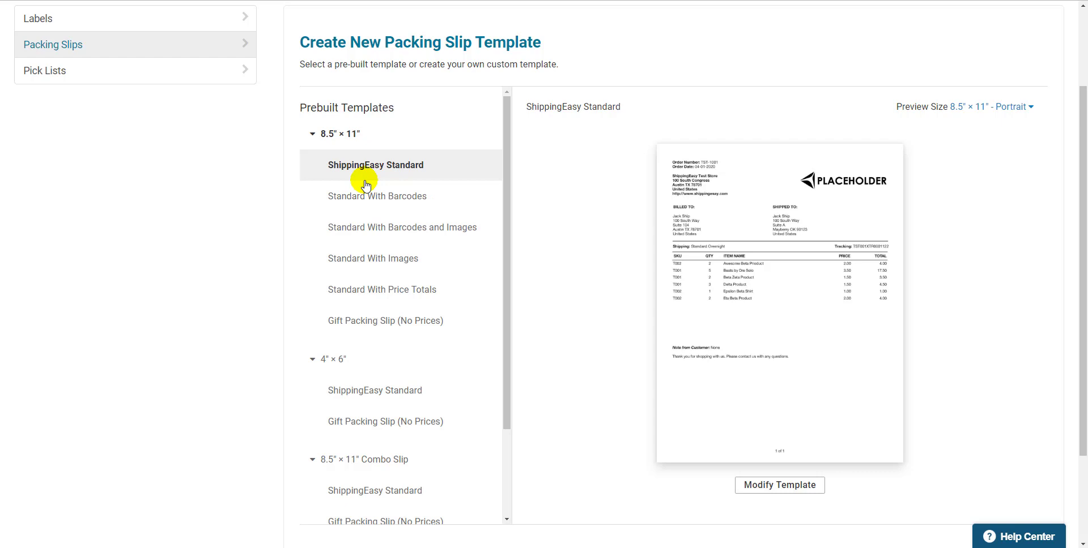
Preview the Standard With Barcodes, With Barcodes and Images, With Images, and With Price Totals templates.
left_click(428, 196)
left_click(429, 225)
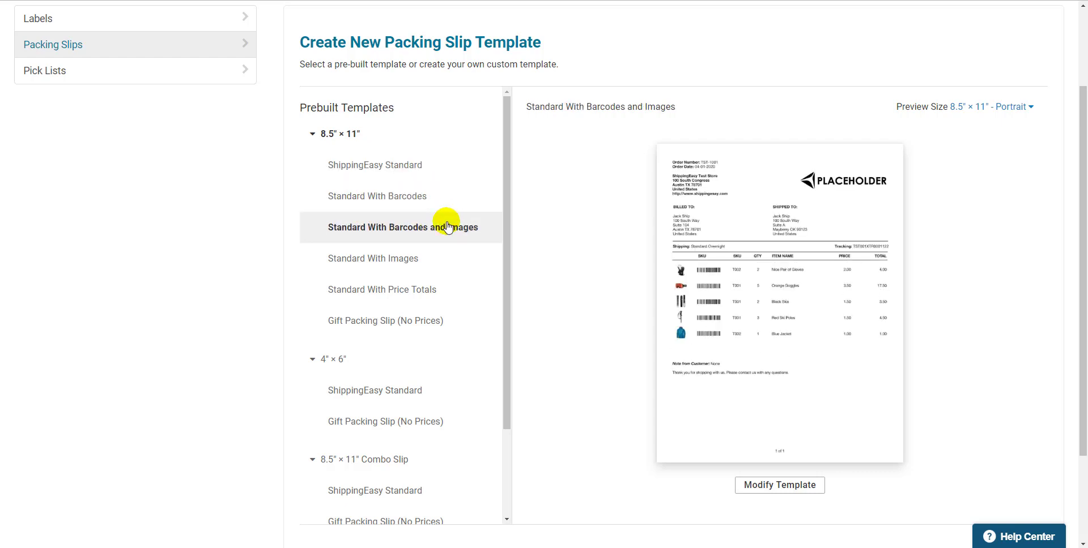
left_click(429, 258)
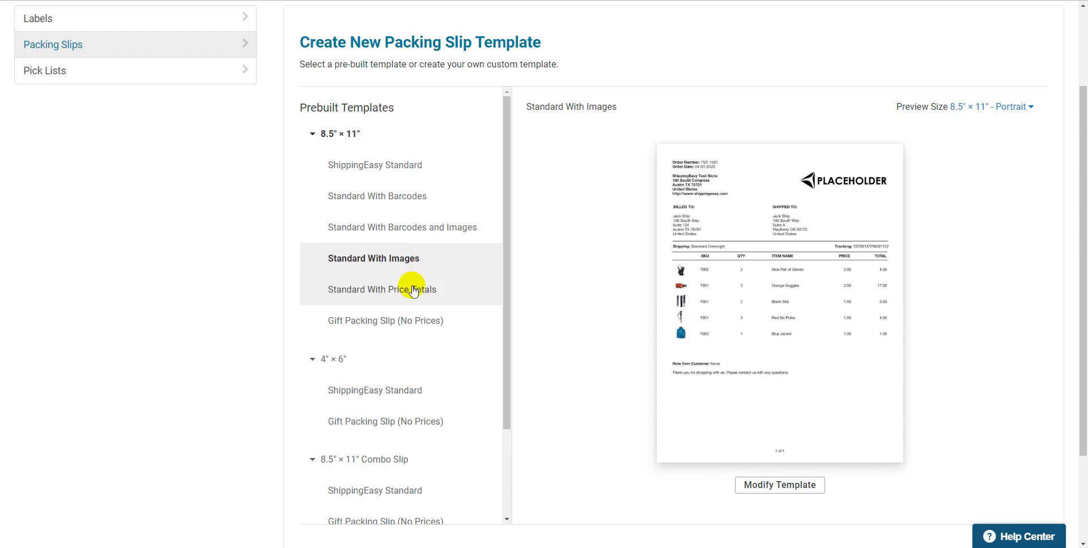
left_click(413, 290)
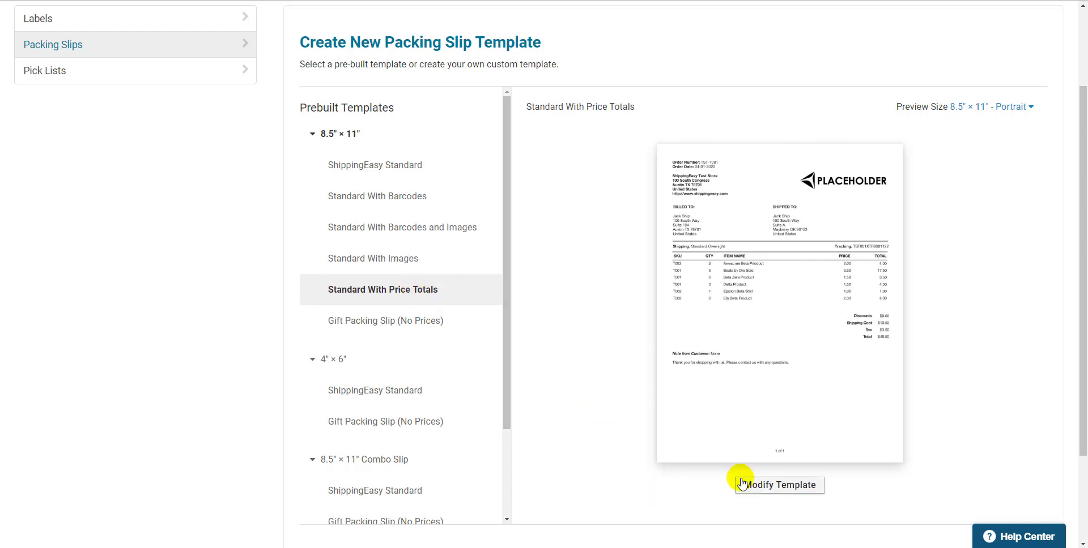
Select the 8.5″ × 11″ Gift Packing Slip (No Prices) as the new template's base.
scroll(493, 431, "down", 2)
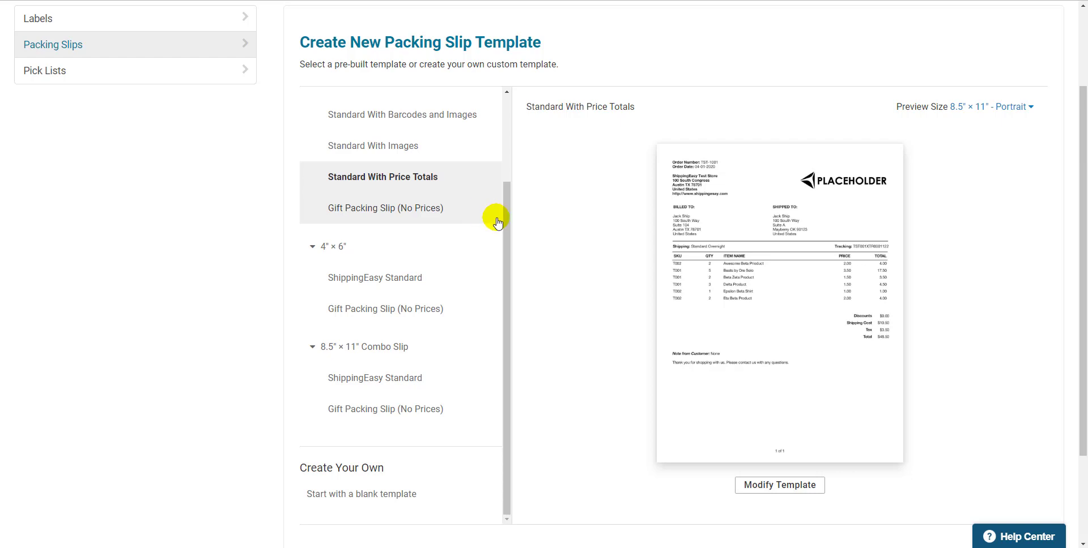
scroll(563, 238, "up", 1)
scroll(561, 242, "down", 1)
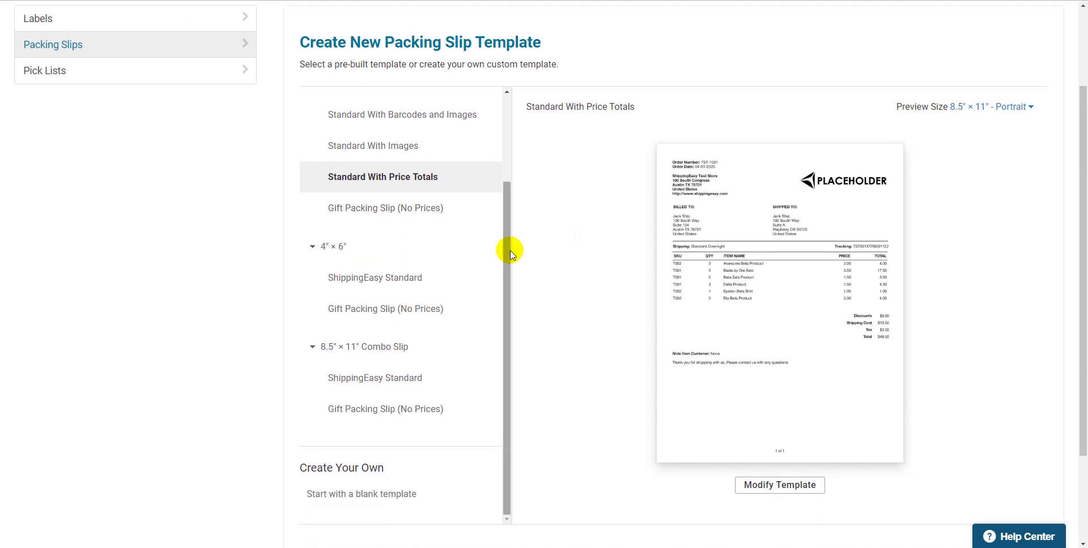
scroll(440, 246, "up", 3)
left_click(436, 324)
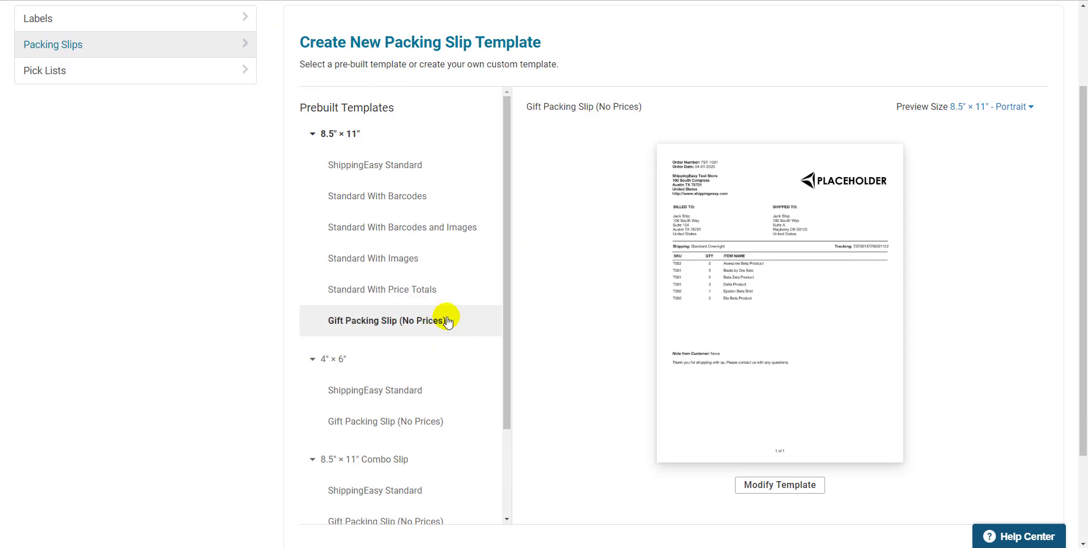
scroll(576, 308, "down", 2)
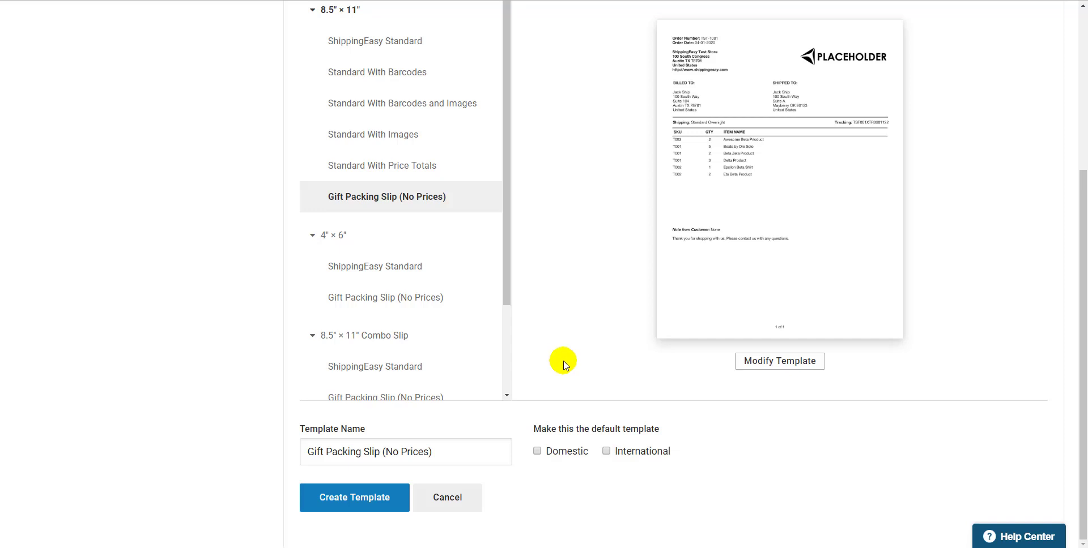
Create the Gift Packing Slip (No Prices) template with Domestic and International defaults unchecked.
left_click(476, 456)
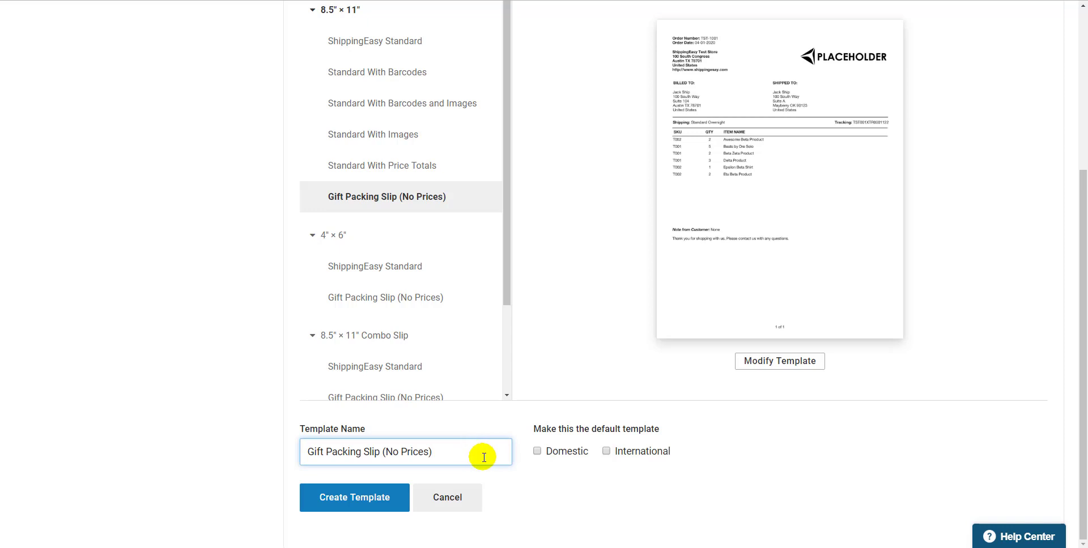
left_click(538, 452)
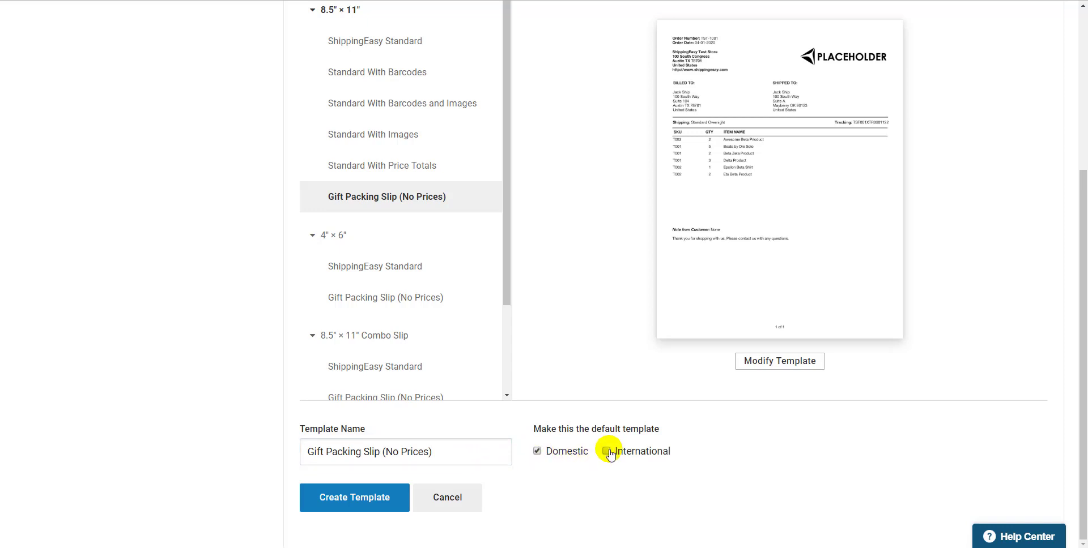
left_click(607, 453)
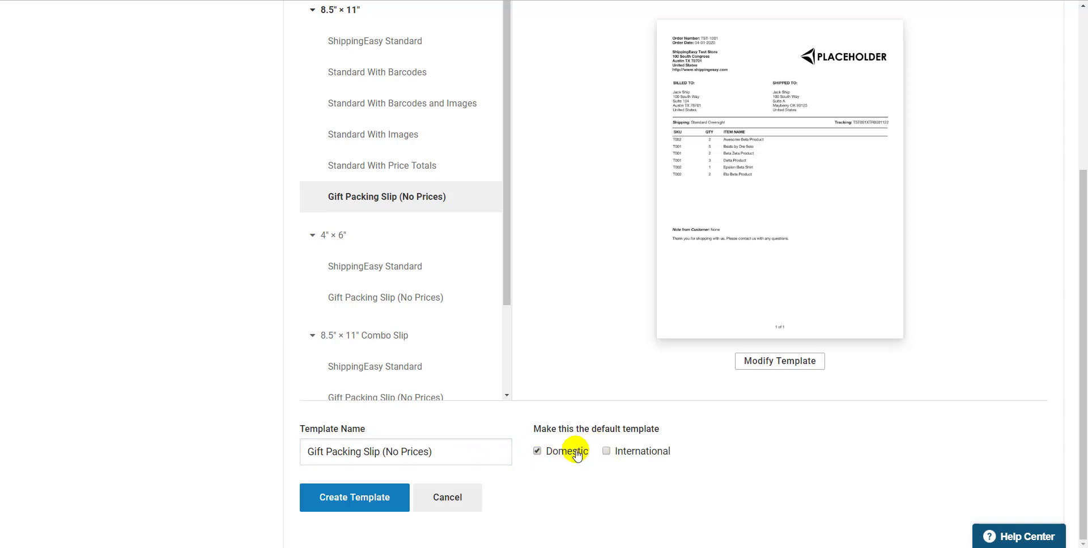
left_click(537, 452)
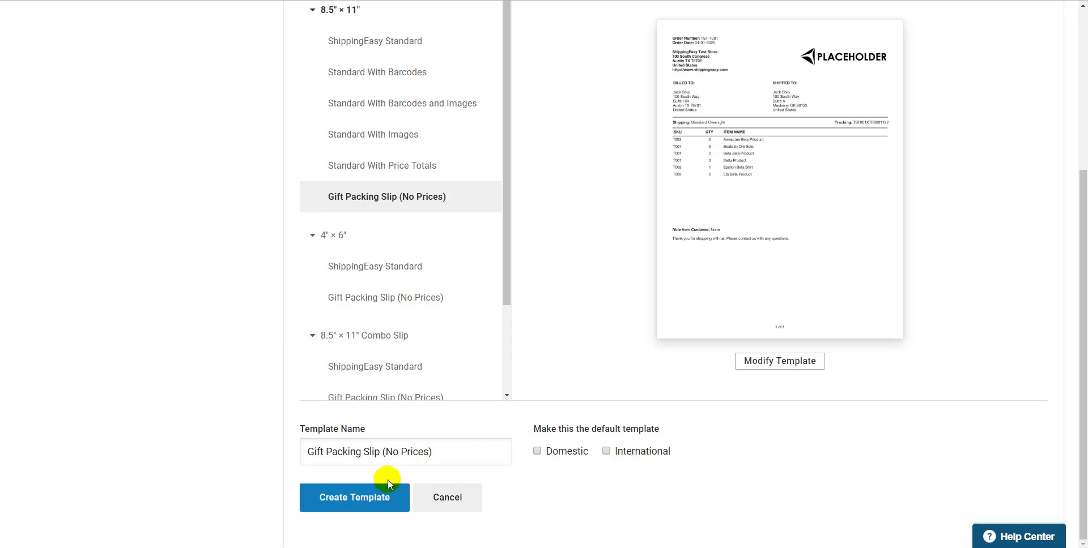
left_click(331, 498)
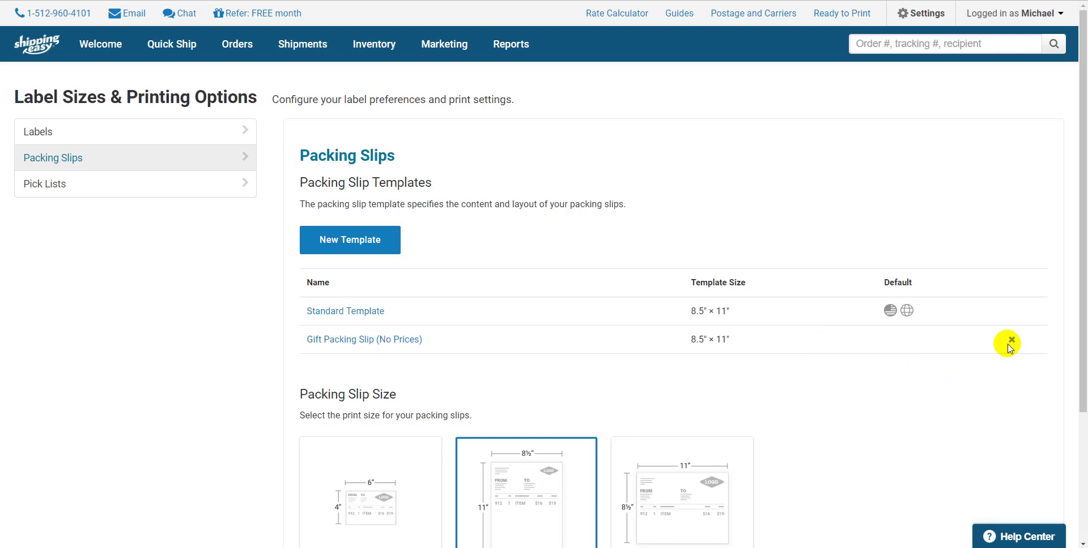
Scroll the Packing Slips settings down to the Packing Slip Templates table.
scroll(866, 356, "down", 2)
scroll(855, 352, "down", 2)
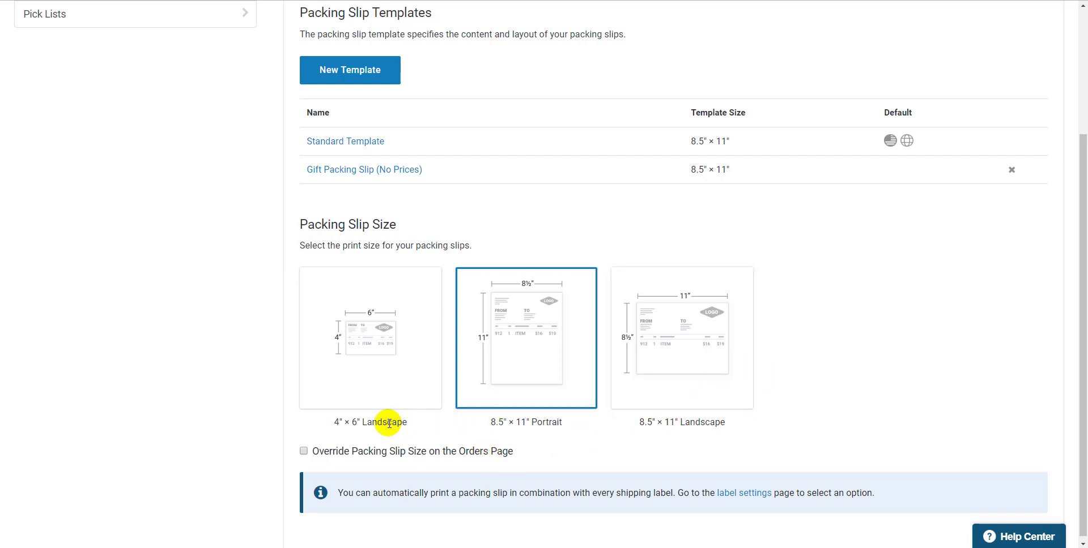
Enable 'Override Packing Slip Size on the Orders Page' without choosing an override size.
left_click(303, 452)
scroll(308, 445, "down", 1)
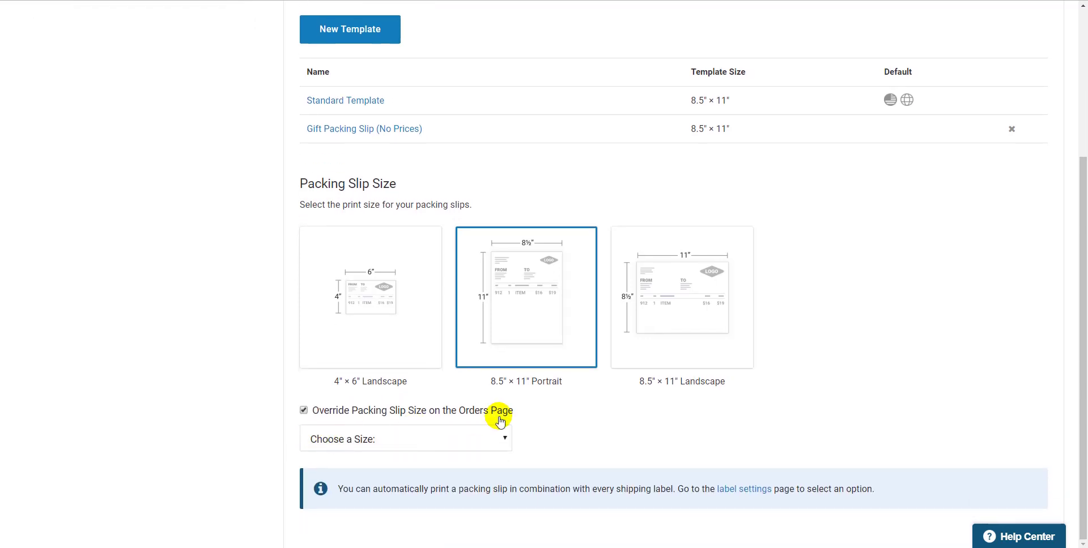
left_click(499, 437)
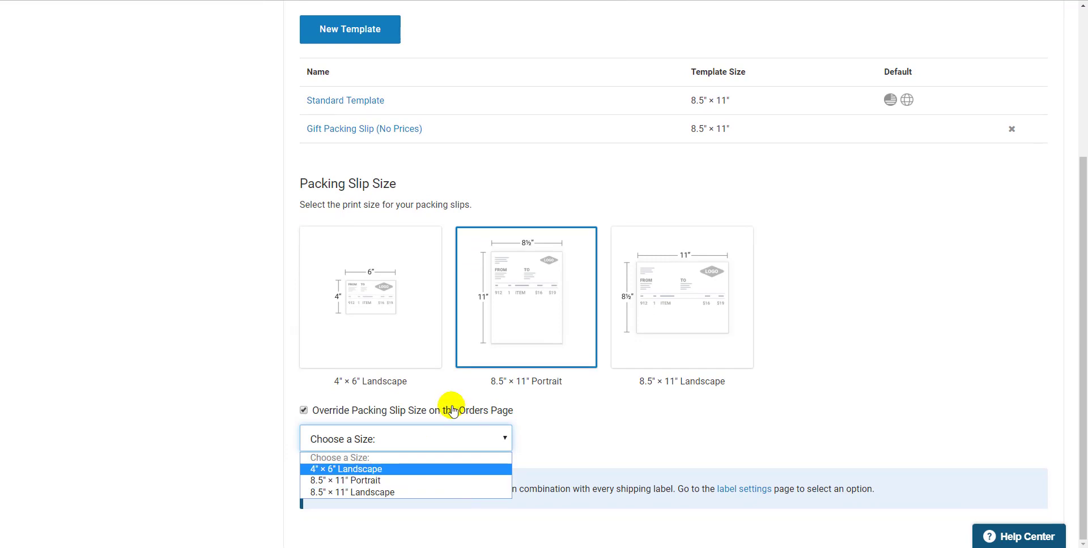
left_click(315, 414)
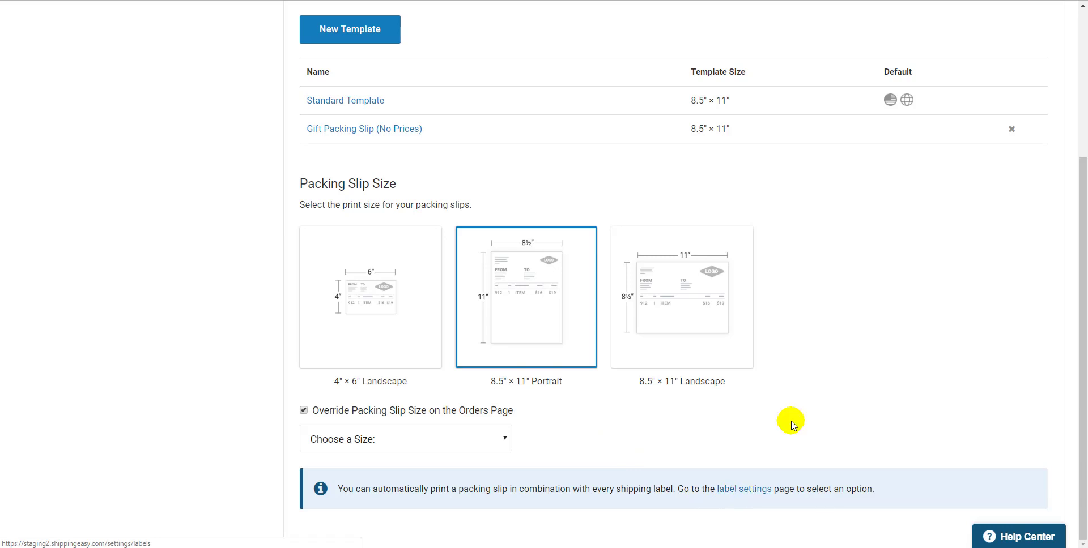
scroll(796, 417, "up", 4)
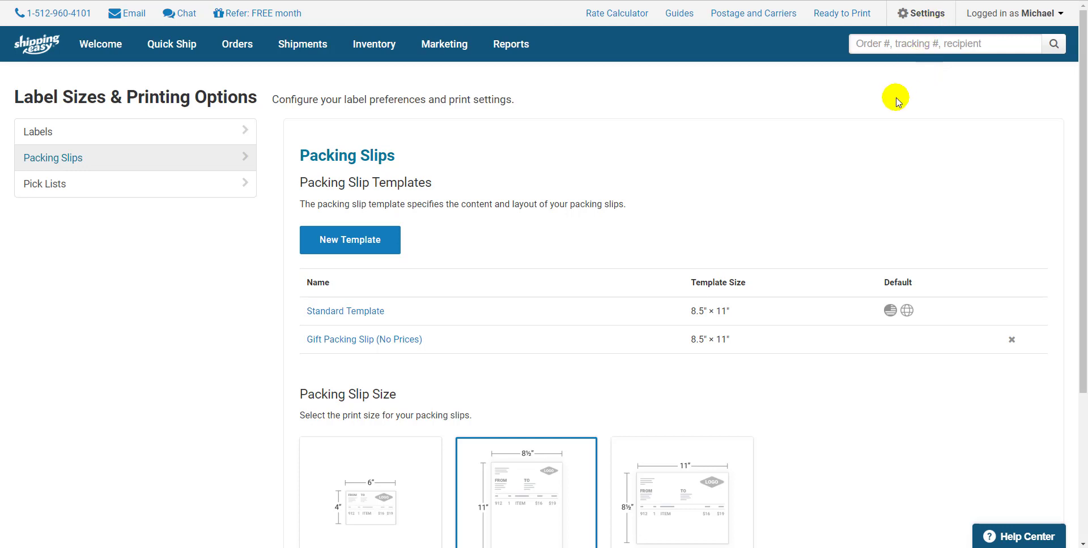
Add a new shipping rule named 'Gifts orders' under Settings > Shipping Rules.
left_click(921, 13)
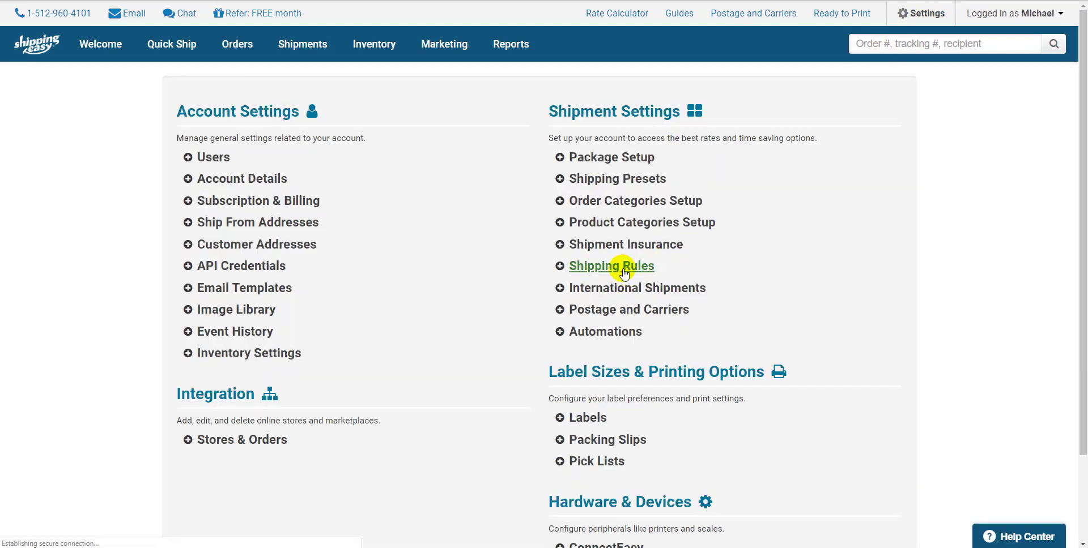
left_click(624, 272)
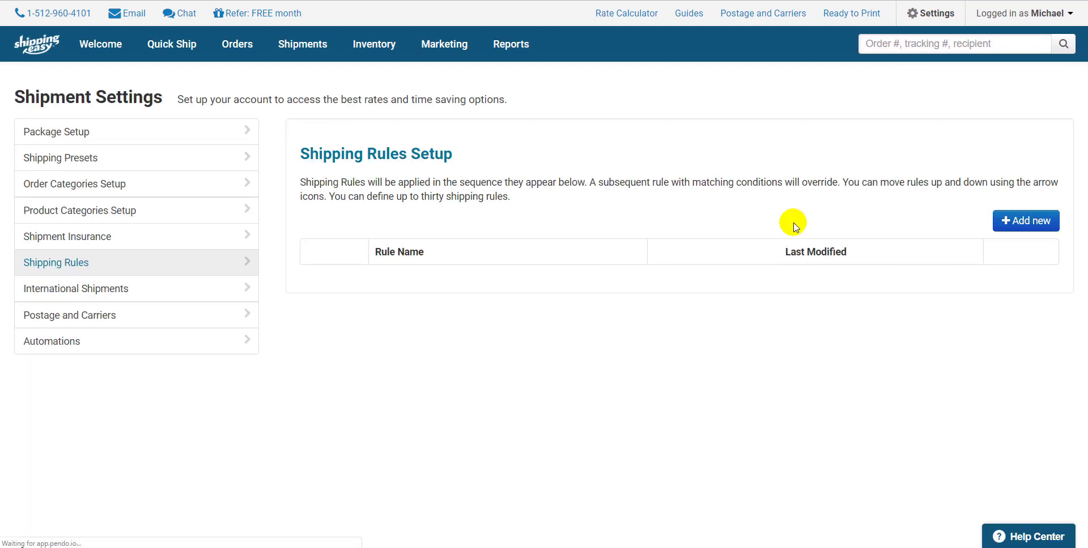
left_click(1041, 221)
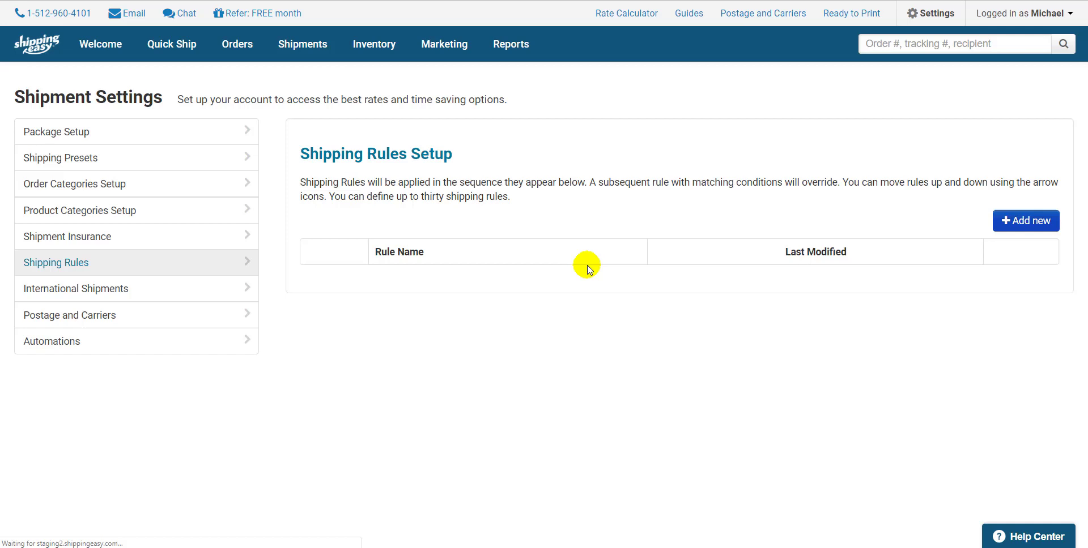
left_click(408, 208)
type("Gif")
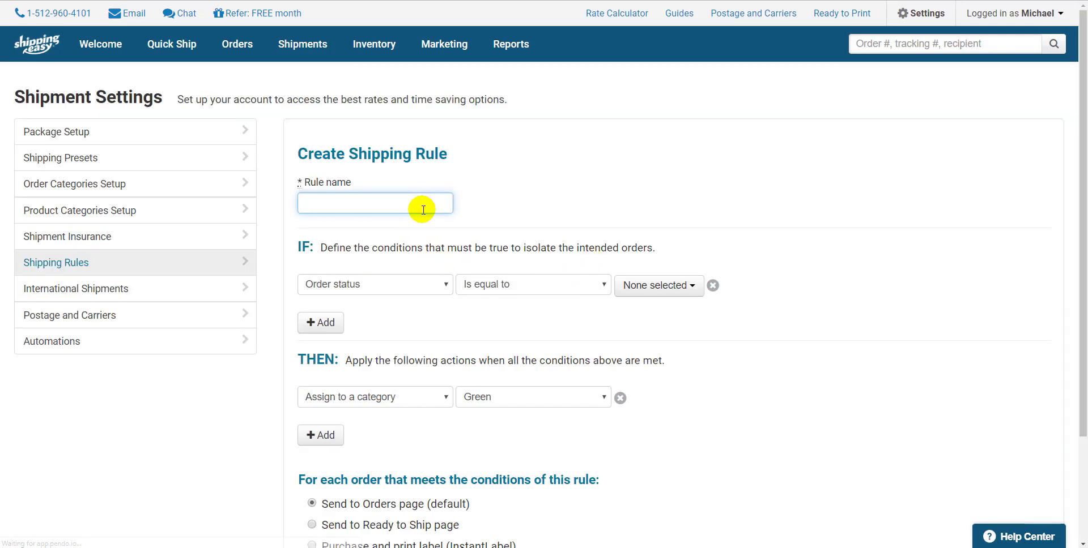
type("ts orders")
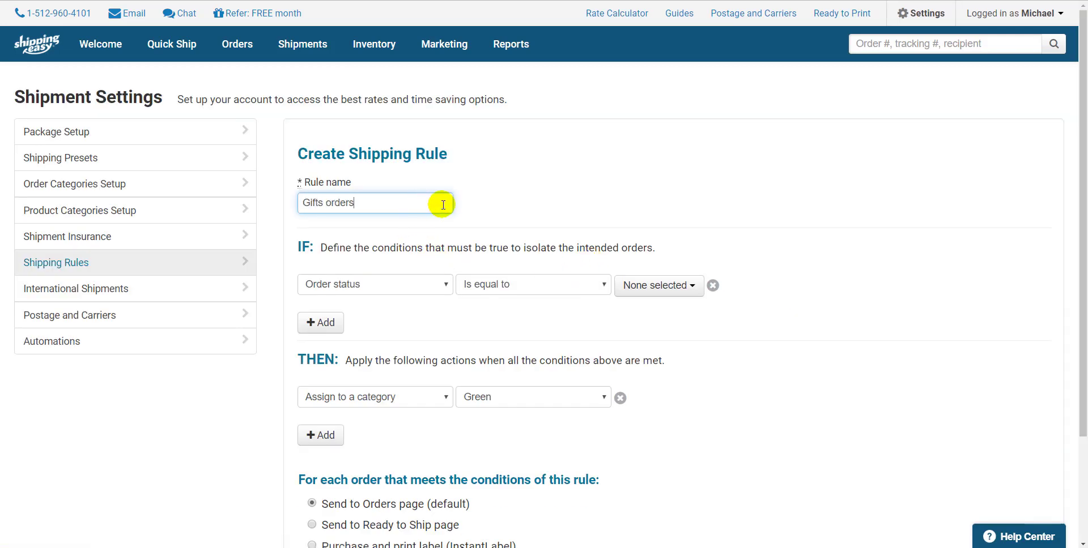
Set IF 'Order is gift' is true, THEN packing slip template Gift Packing Slip (No Prices), and save.
left_click(416, 283)
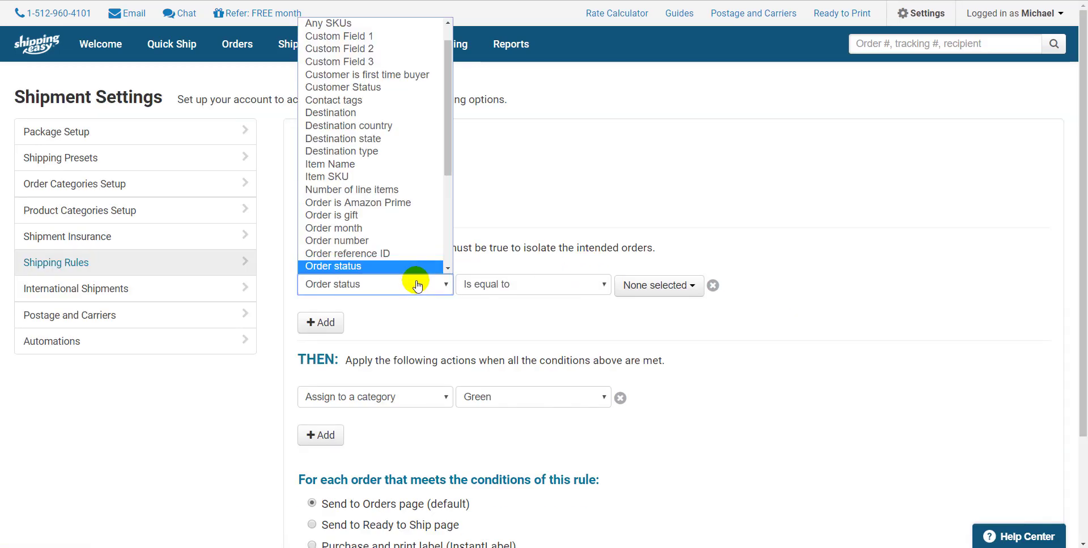
left_click(354, 215)
left_click(391, 399)
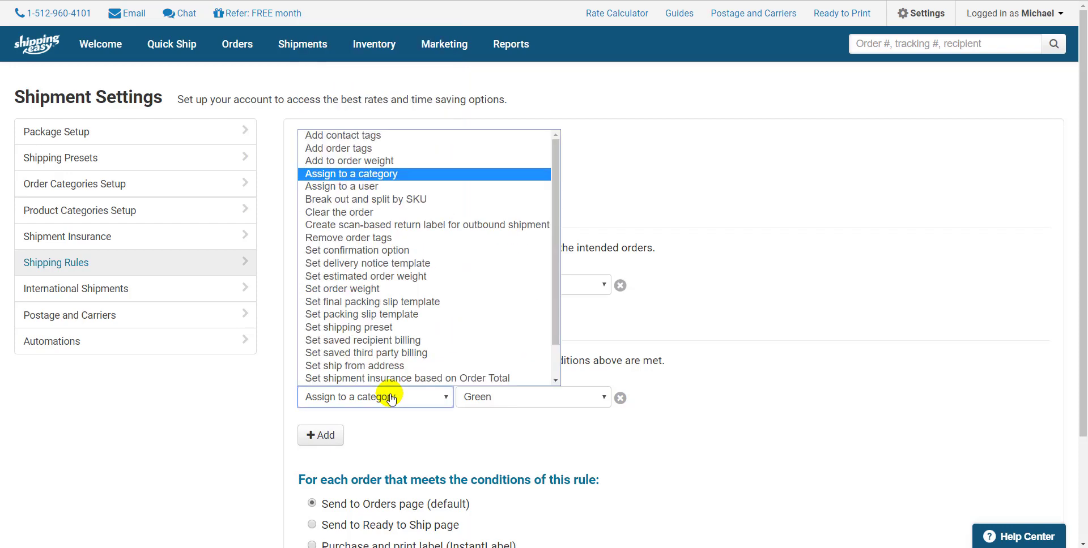
scroll(373, 368, "down", 1)
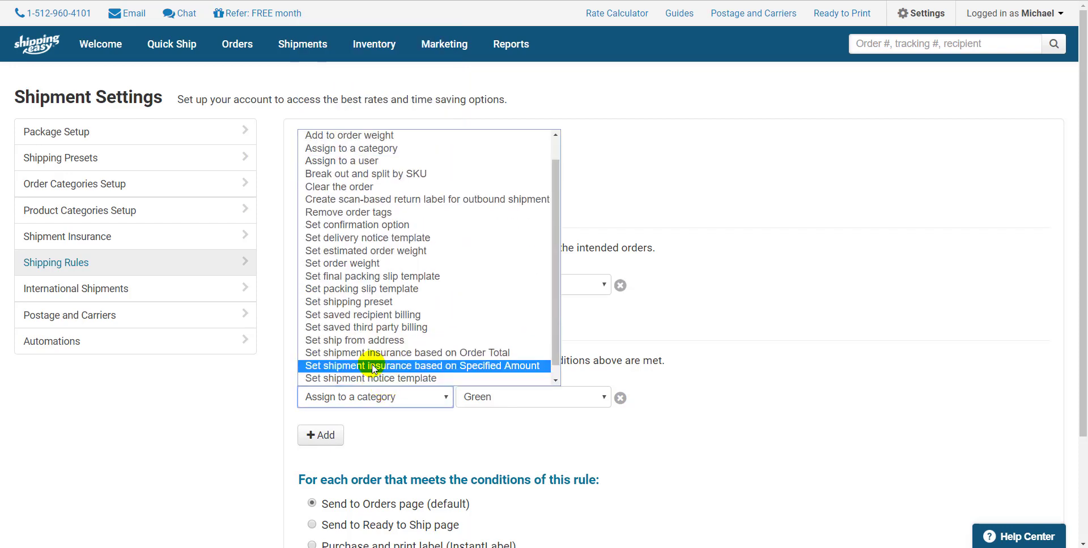
left_click(394, 289)
left_click(509, 389)
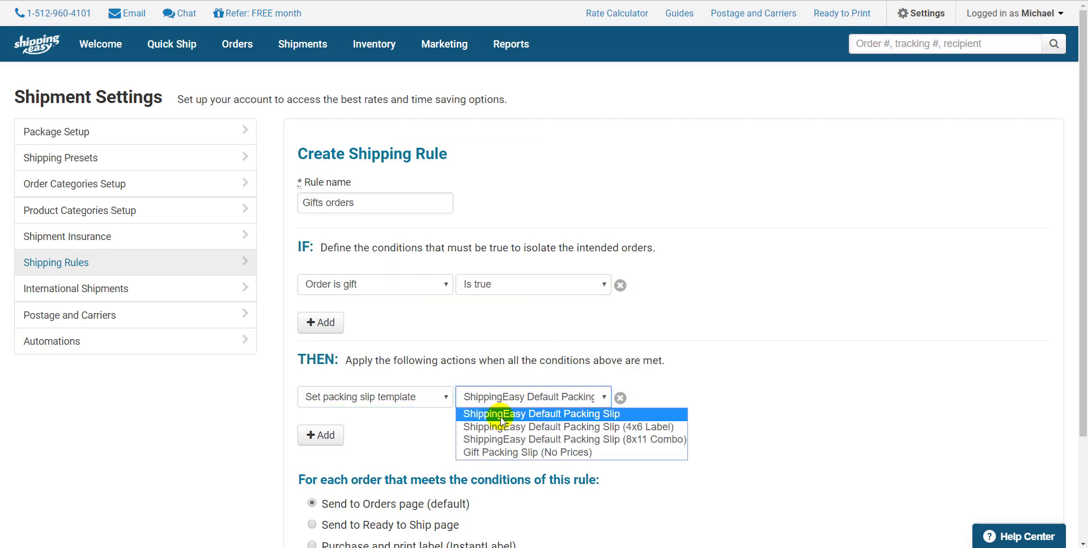
left_click(502, 452)
scroll(479, 402, "down", 2)
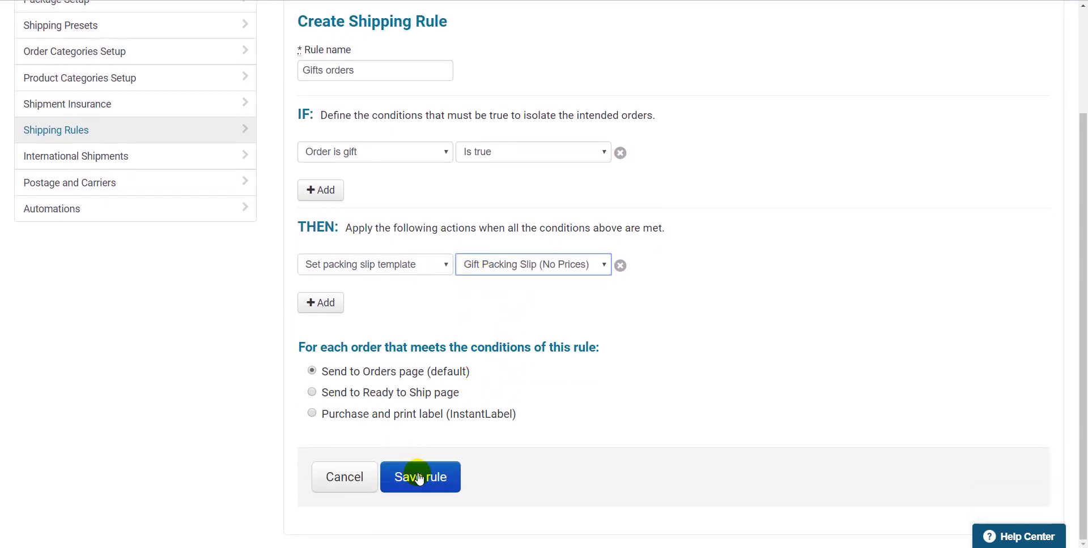
left_click(422, 476)
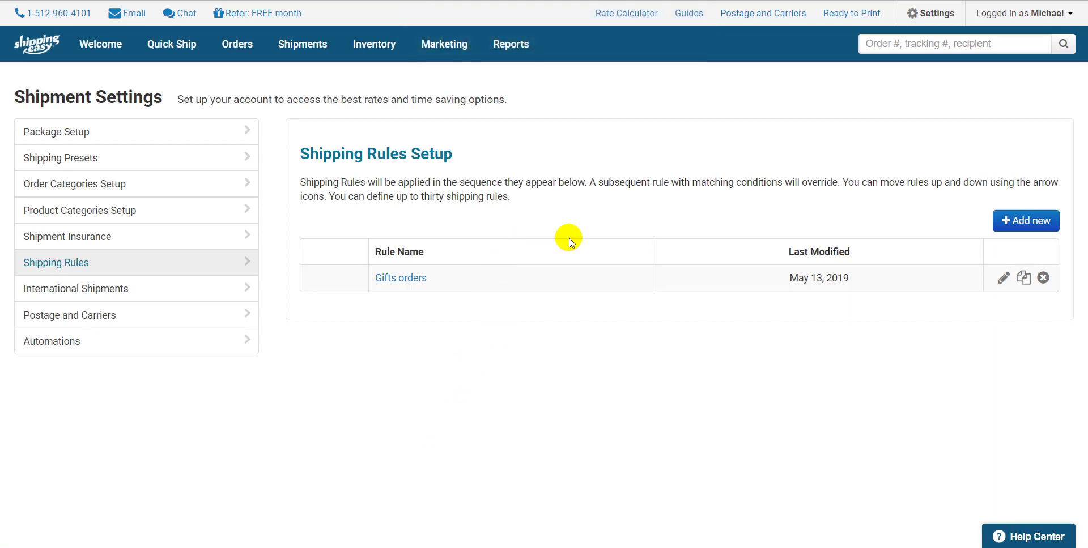
Search the Help Center FAQs for 'packing slip settings' and open the Packing Slip Settings article.
left_click(1022, 535)
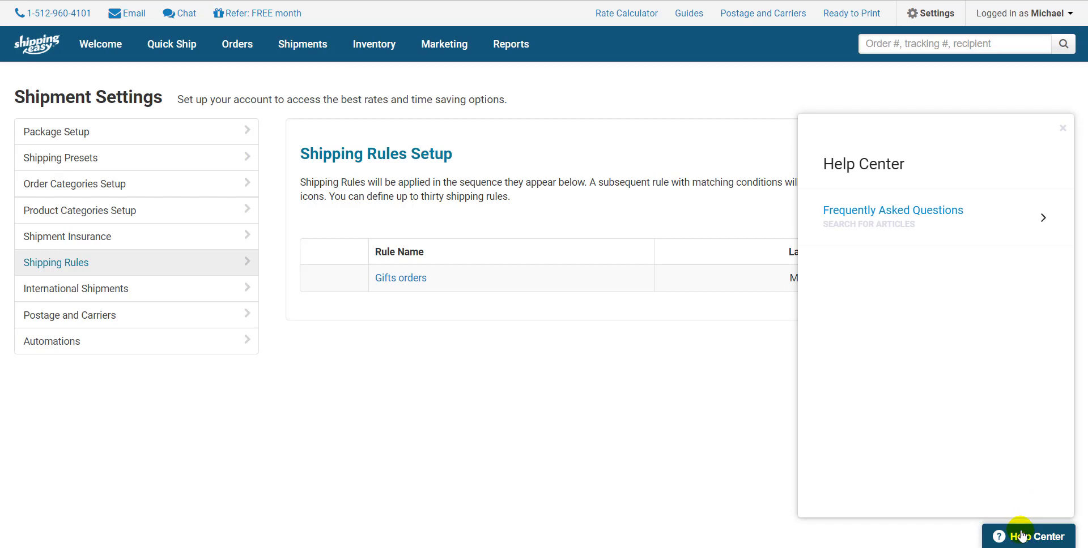
left_click(925, 227)
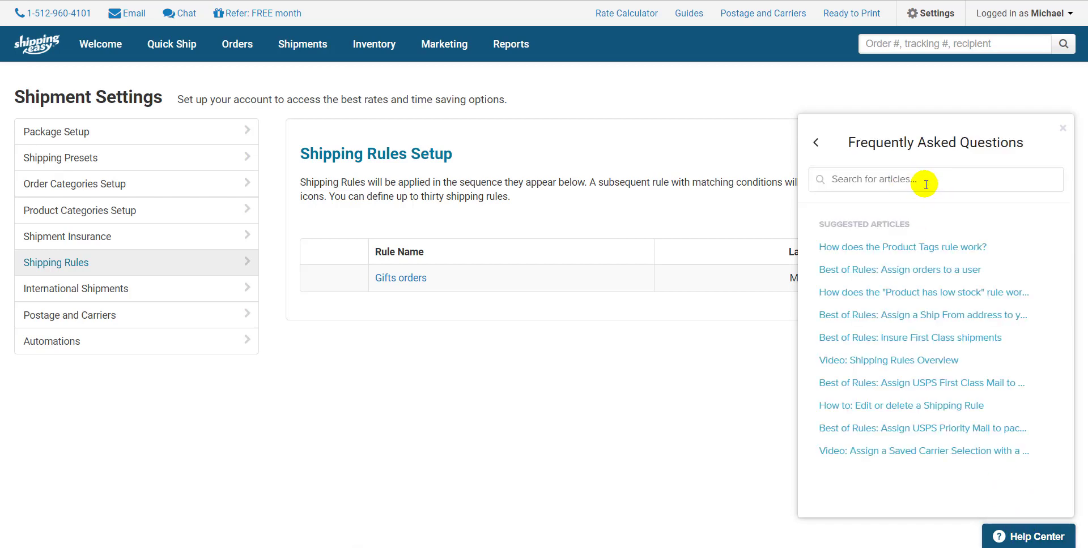
type("packing slip")
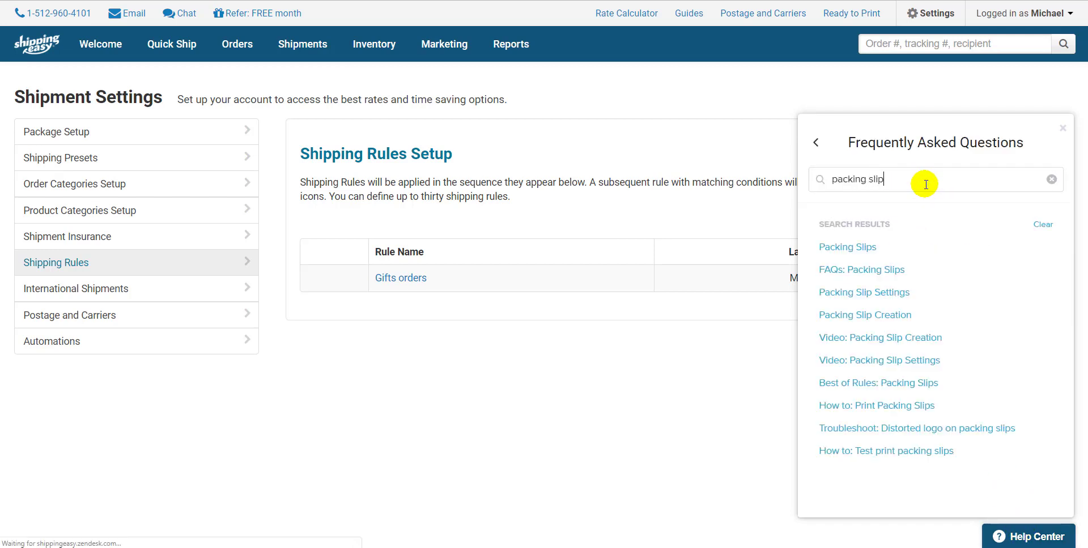
type(" settings")
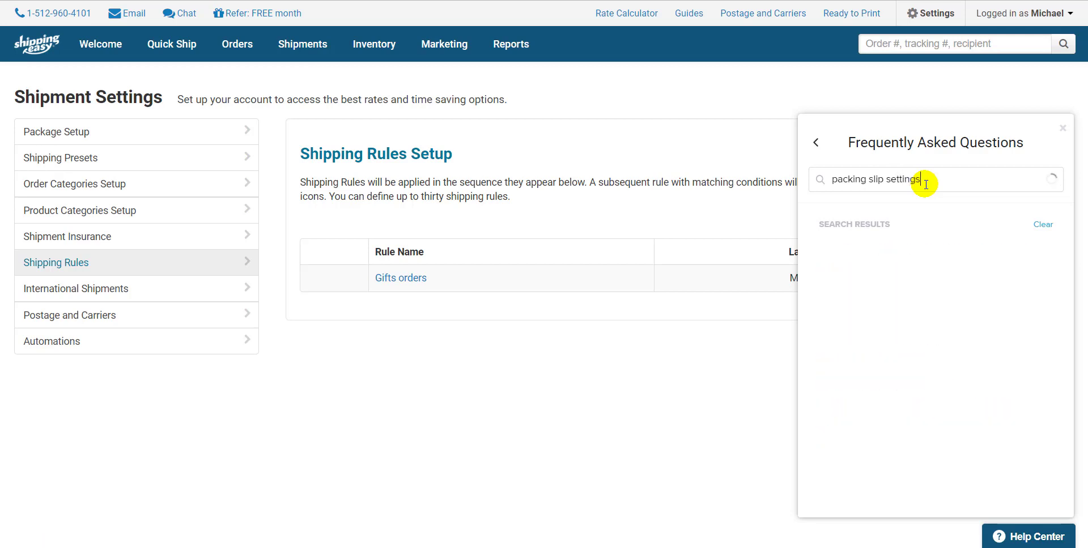
left_click(881, 248)
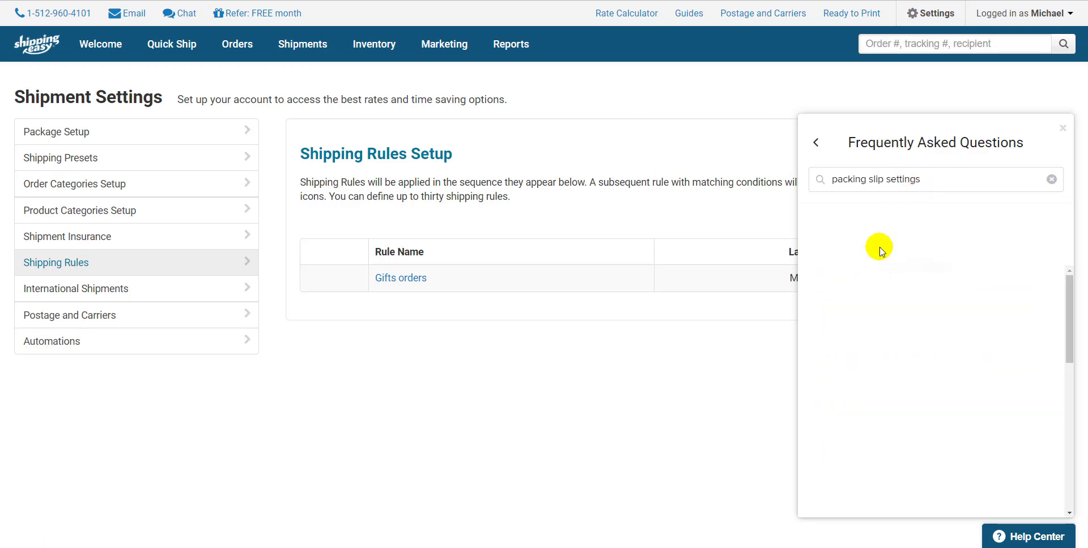